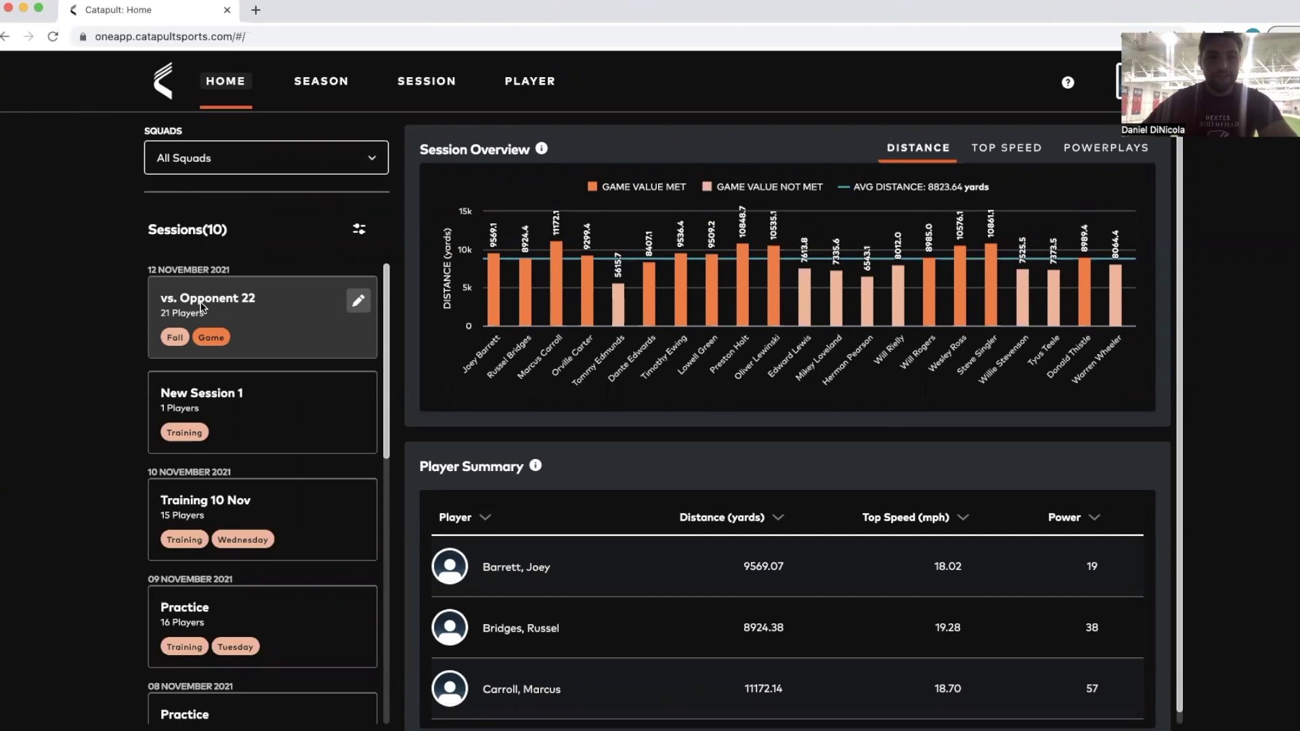
Open the vs. Opponent 22 session for editing and review its Field 9 pitch settings
left_click(357, 302)
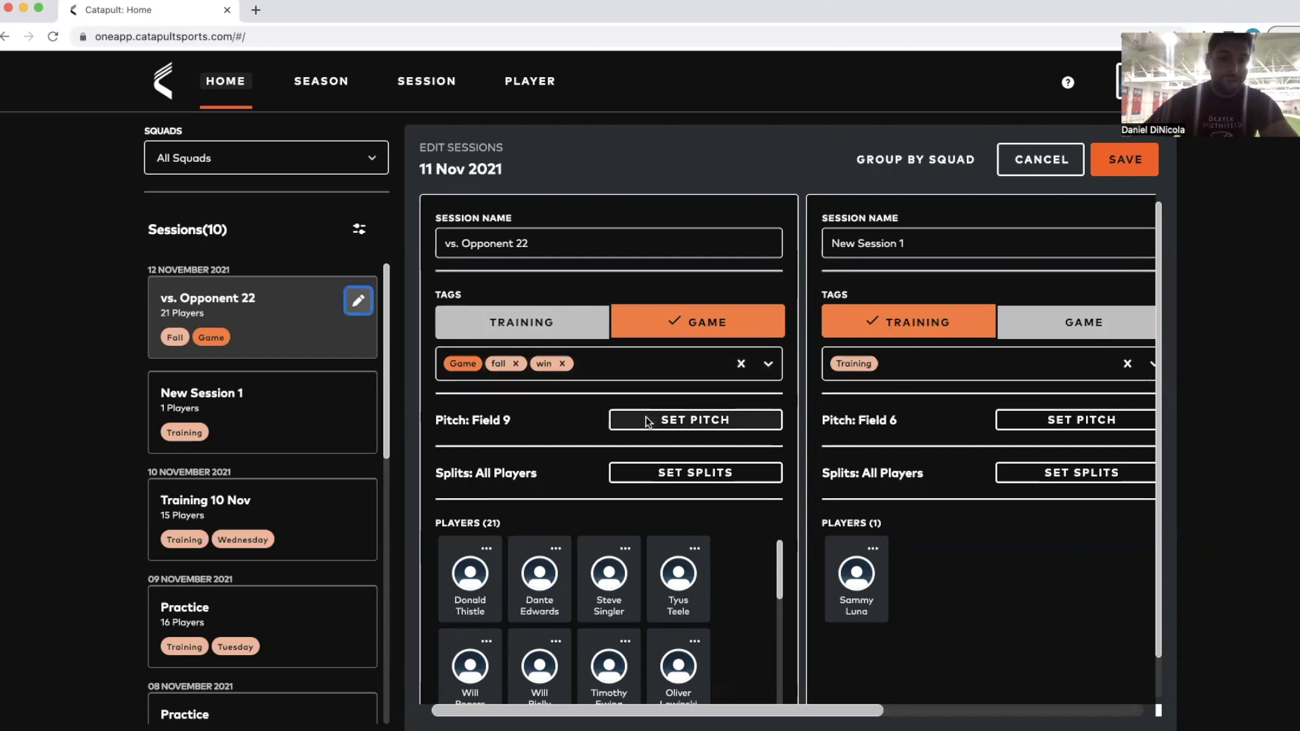
left_click(660, 421)
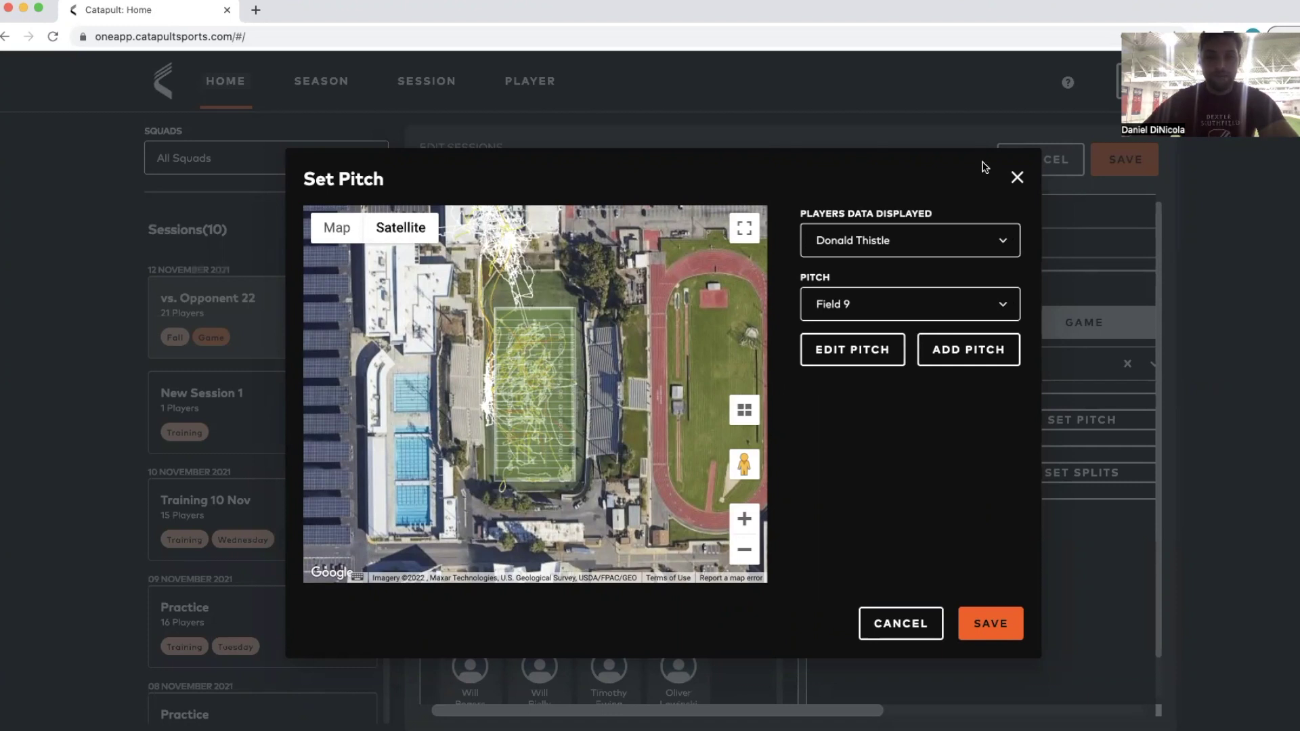
left_click(1017, 179)
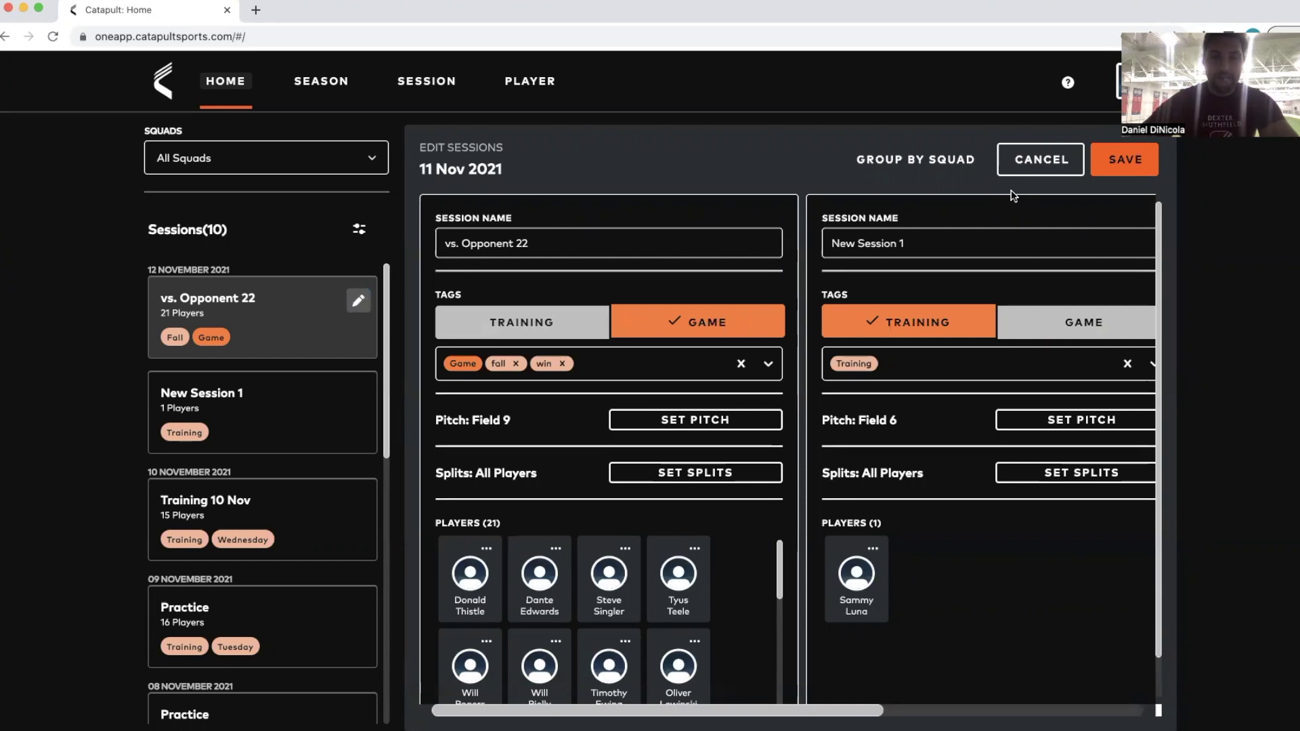
Review the game's Pregame through 4th Quarter splits and return to the Edit Sessions panel
left_click(692, 473)
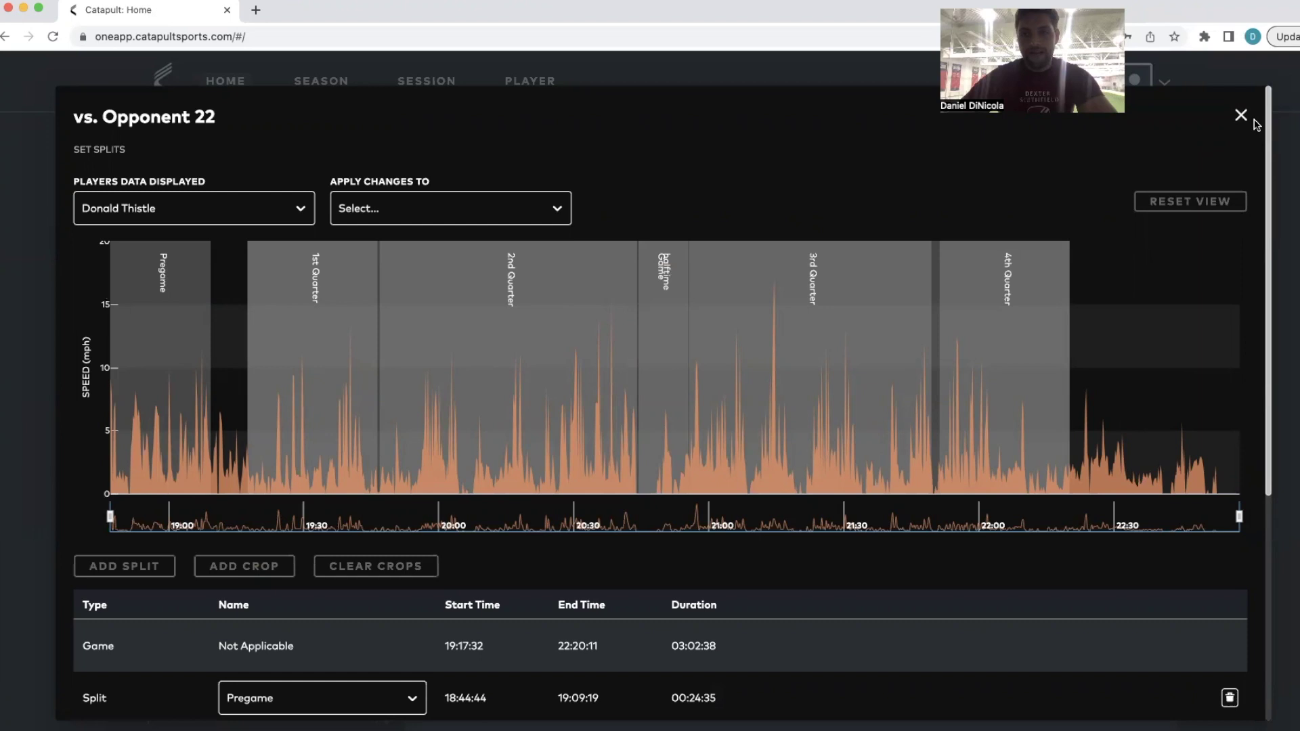
left_click(1242, 118)
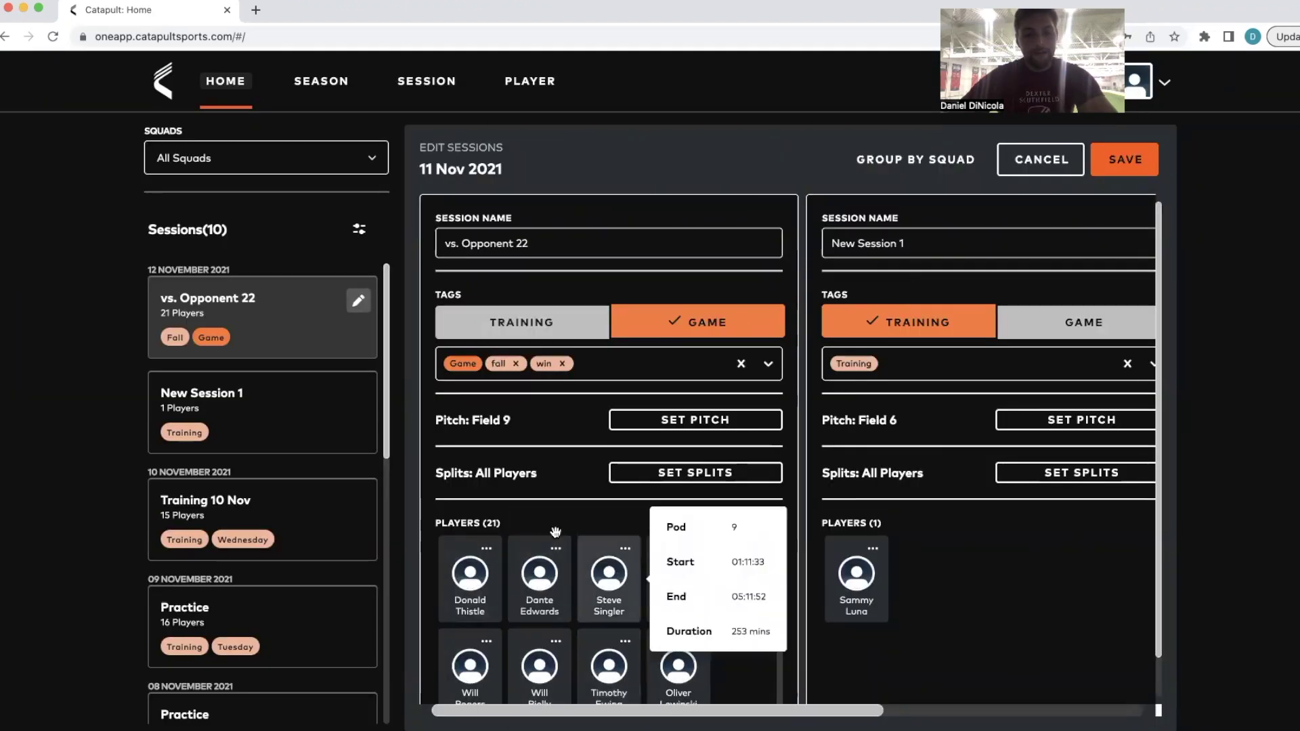
mouse_move(545, 650)
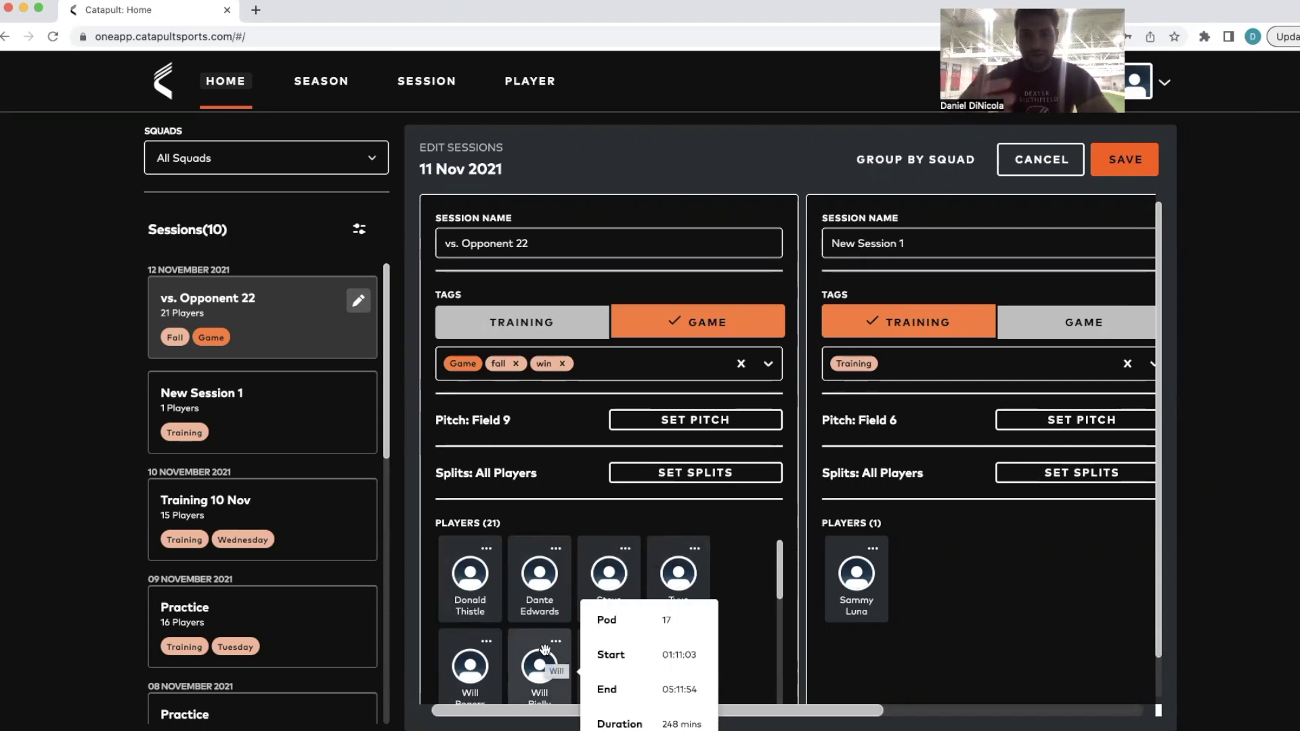
Show the Season report for the latest 30 days, 10/12/2021 to 11/12/2021
left_click(322, 84)
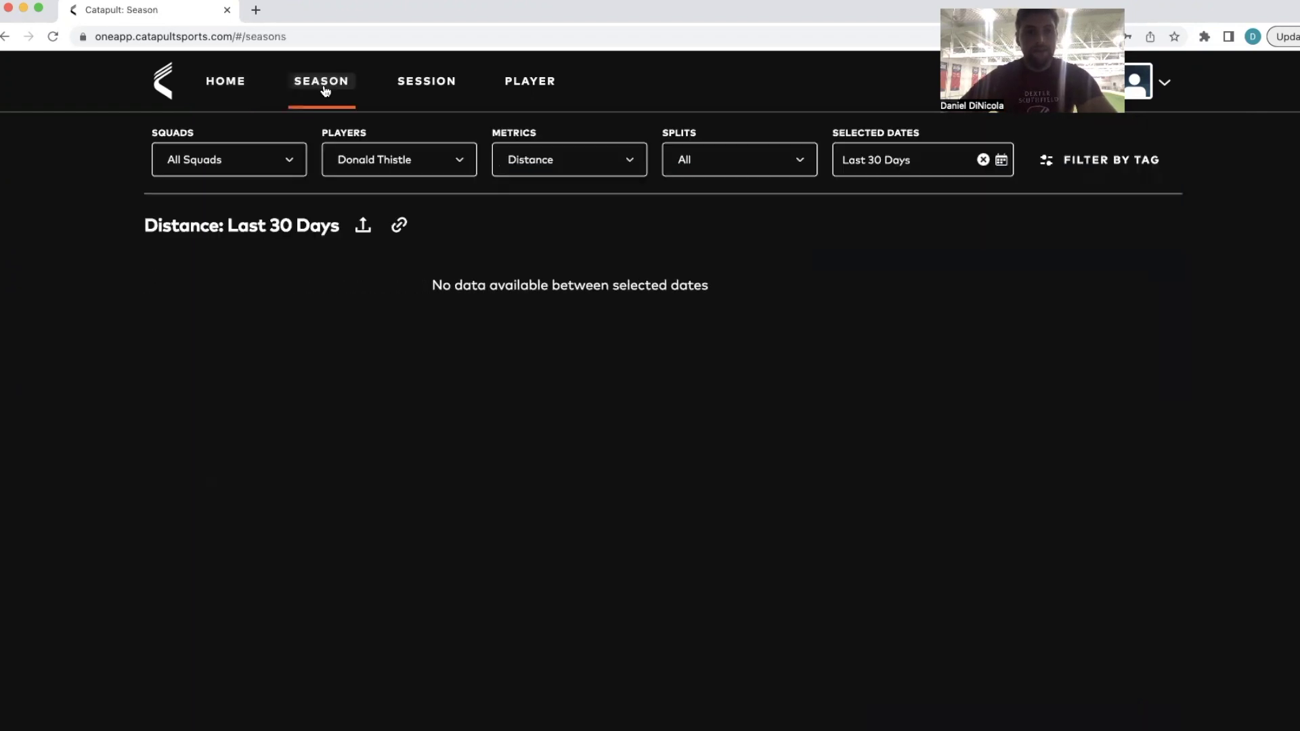
left_click(896, 162)
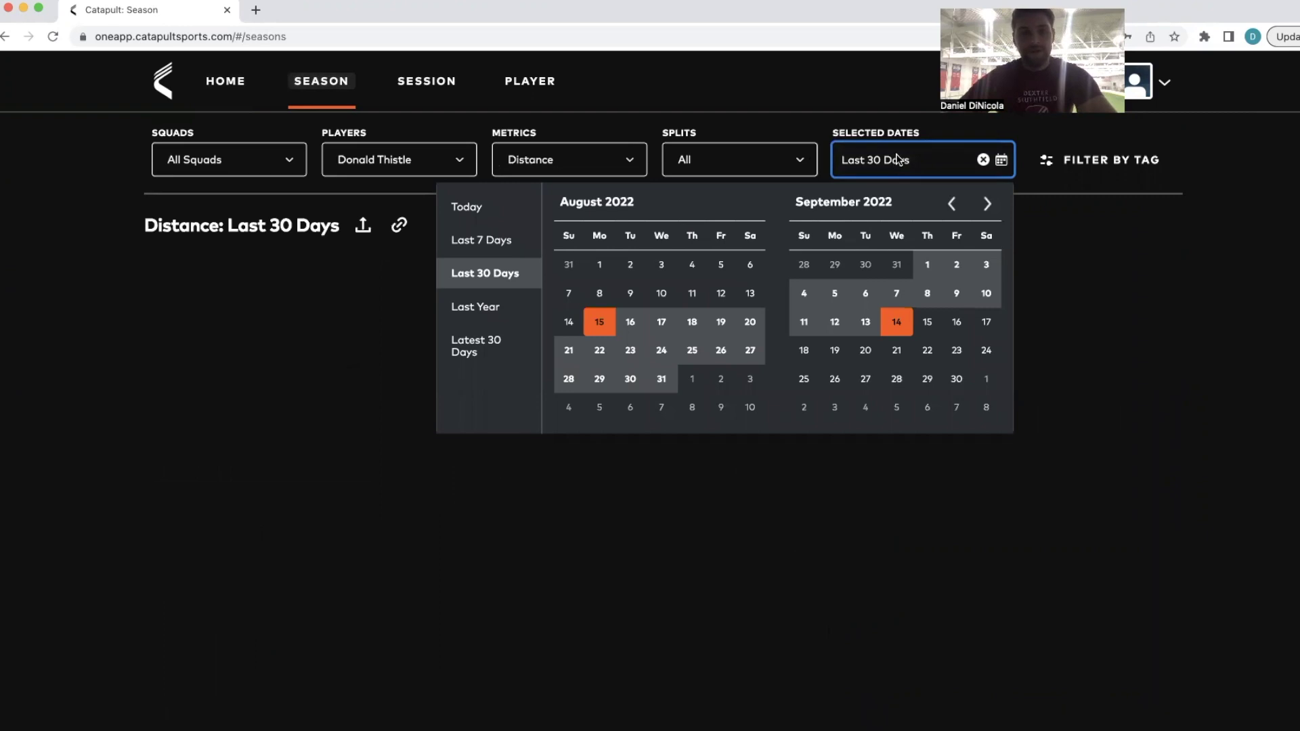
left_click(479, 352)
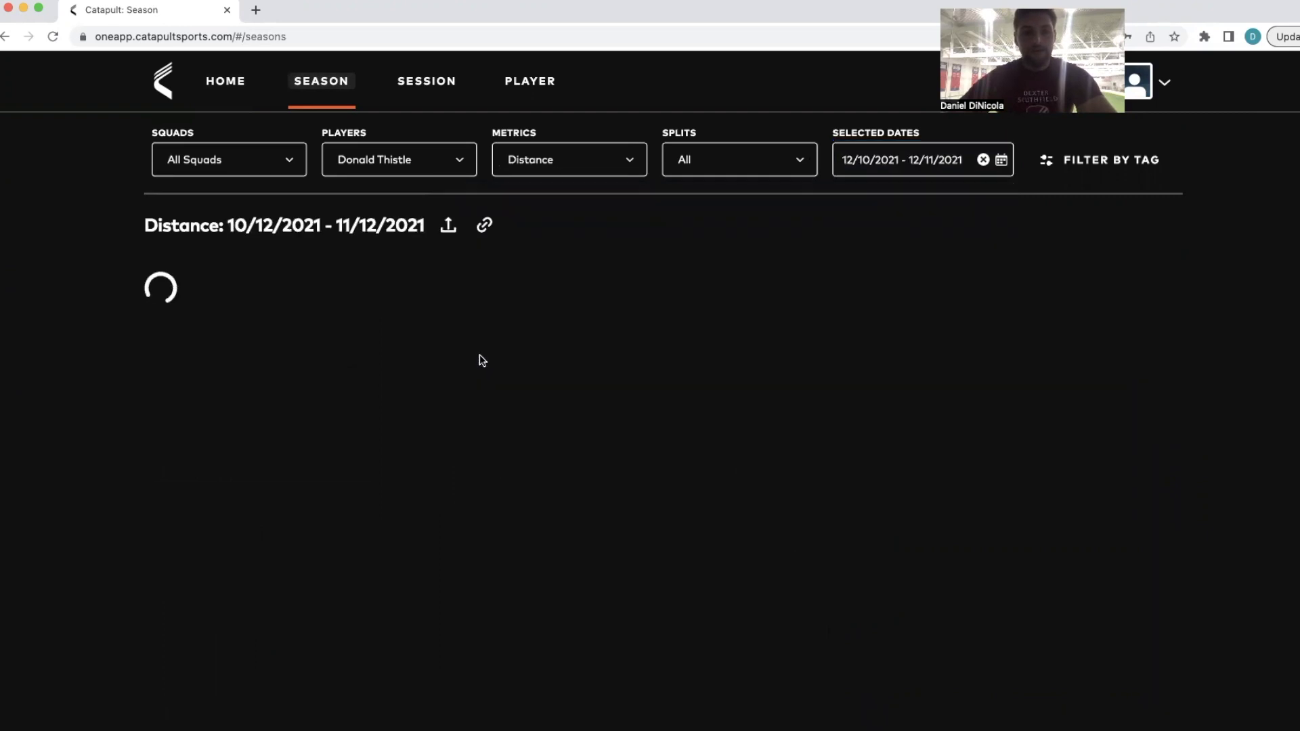
left_click(899, 160)
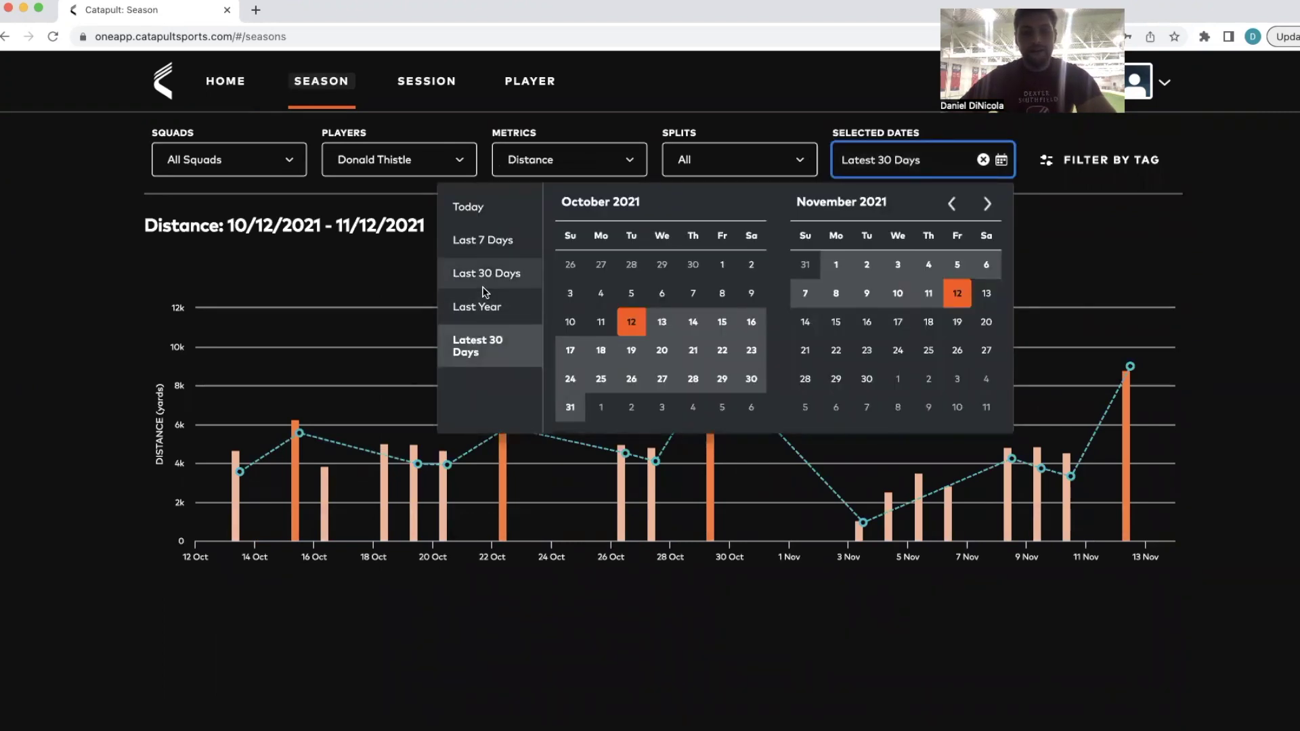
left_click(97, 209)
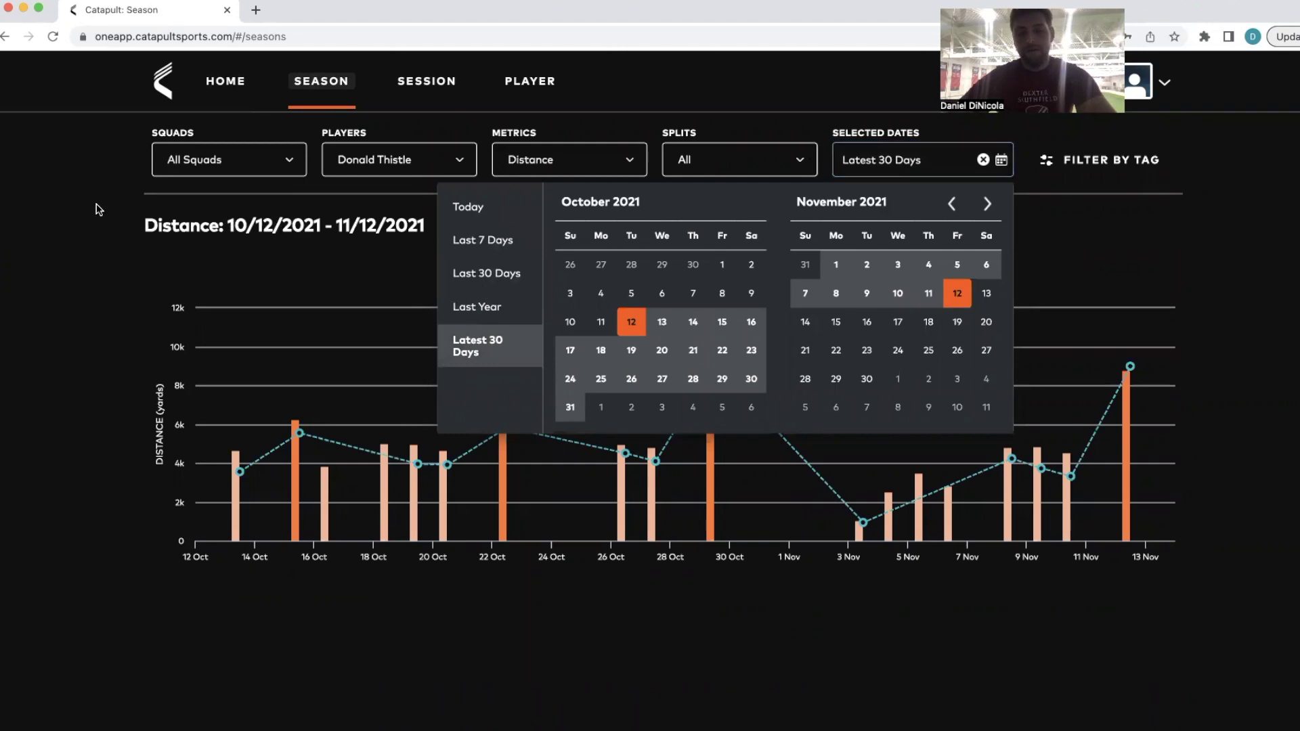
Check the Squads list without changing it and inspect the Distance chart's game and training bars
left_click(211, 159)
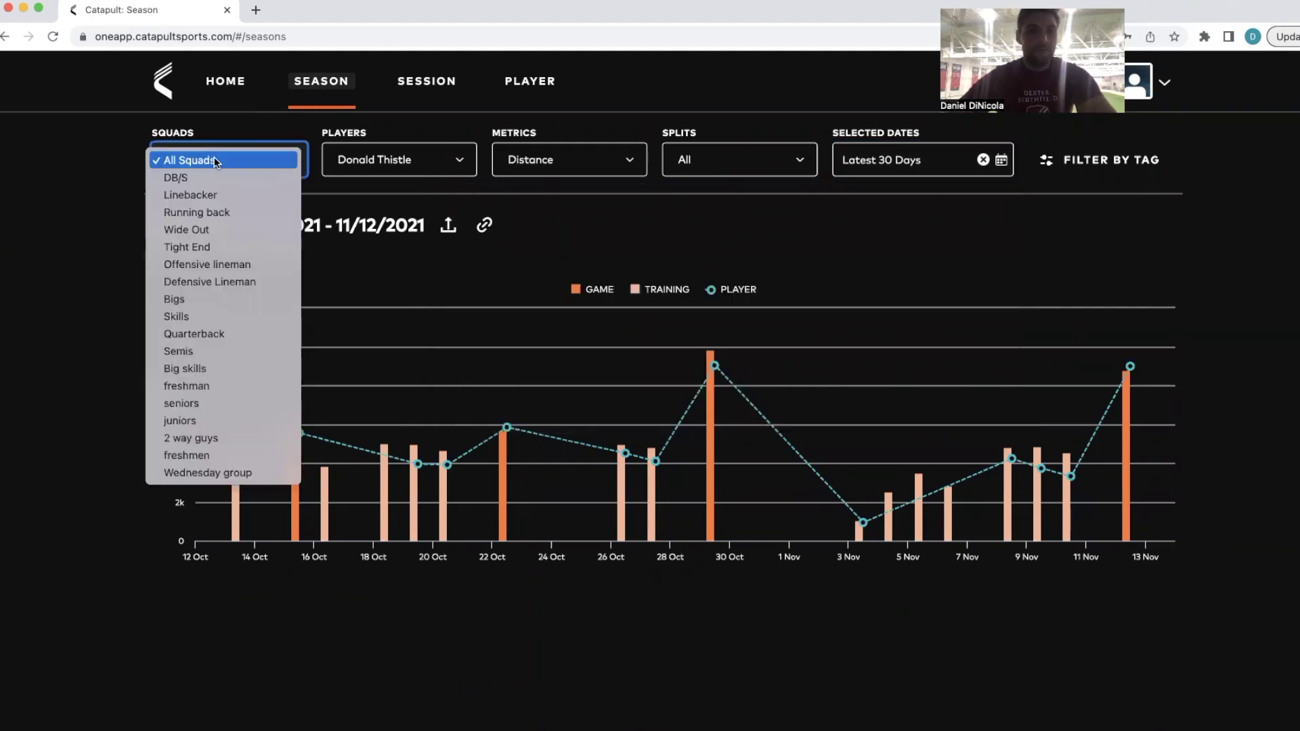
left_click(99, 279)
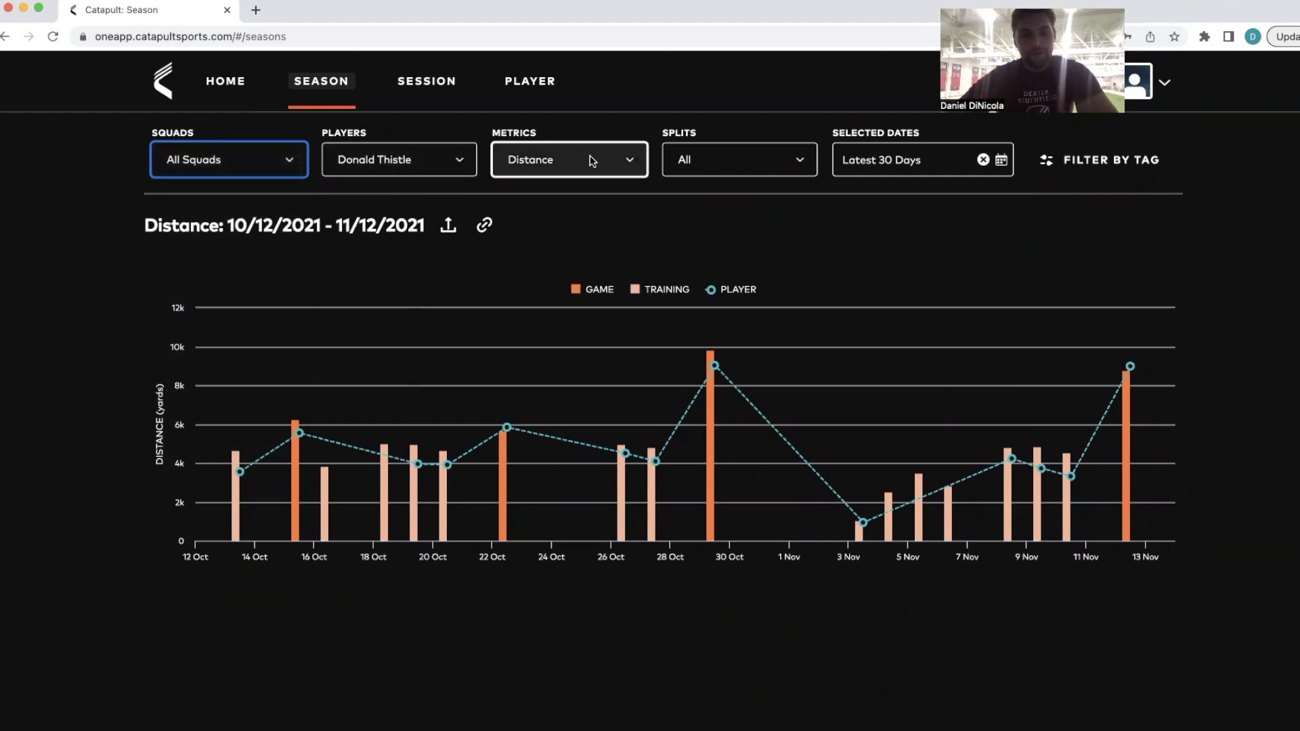
mouse_move(320, 387)
mouse_move(248, 481)
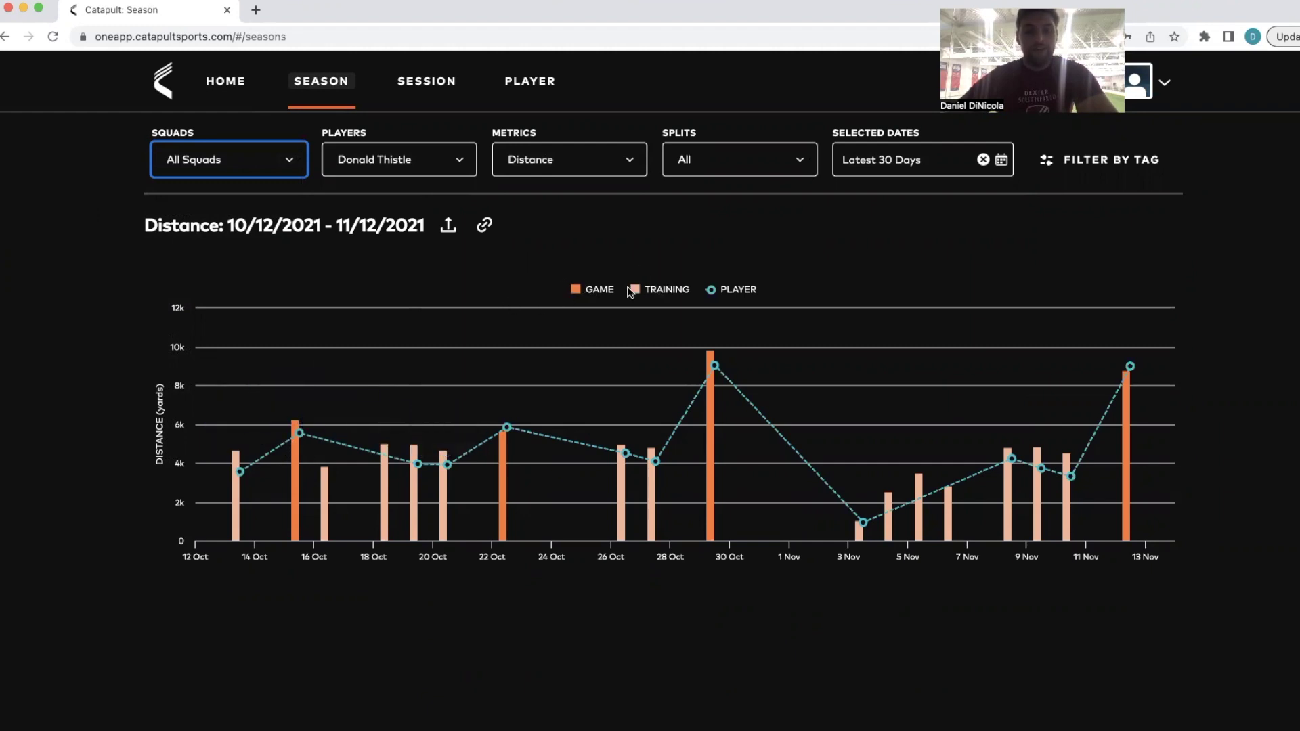
mouse_move(755, 363)
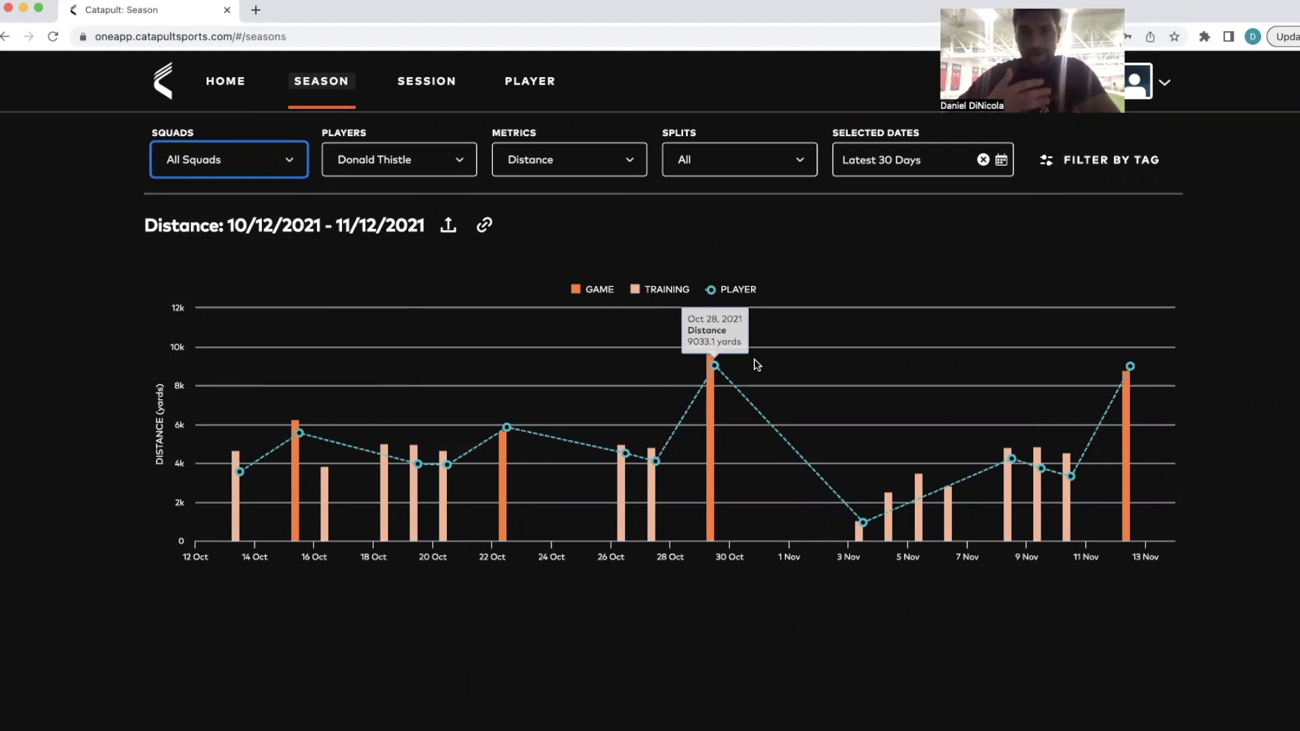
Chart the Season report by Top Speed, then switch to the Session report for vs. Opponent 22
left_click(586, 160)
left_click(556, 265)
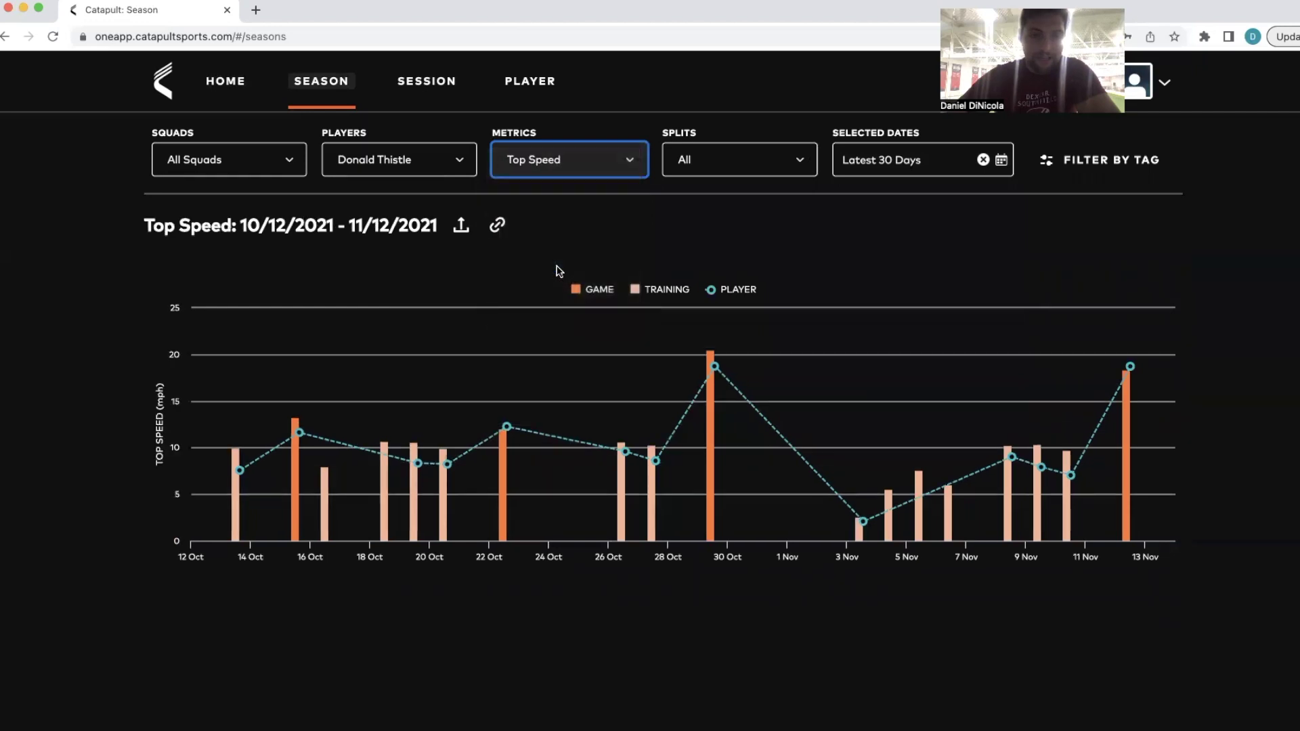
mouse_move(635, 383)
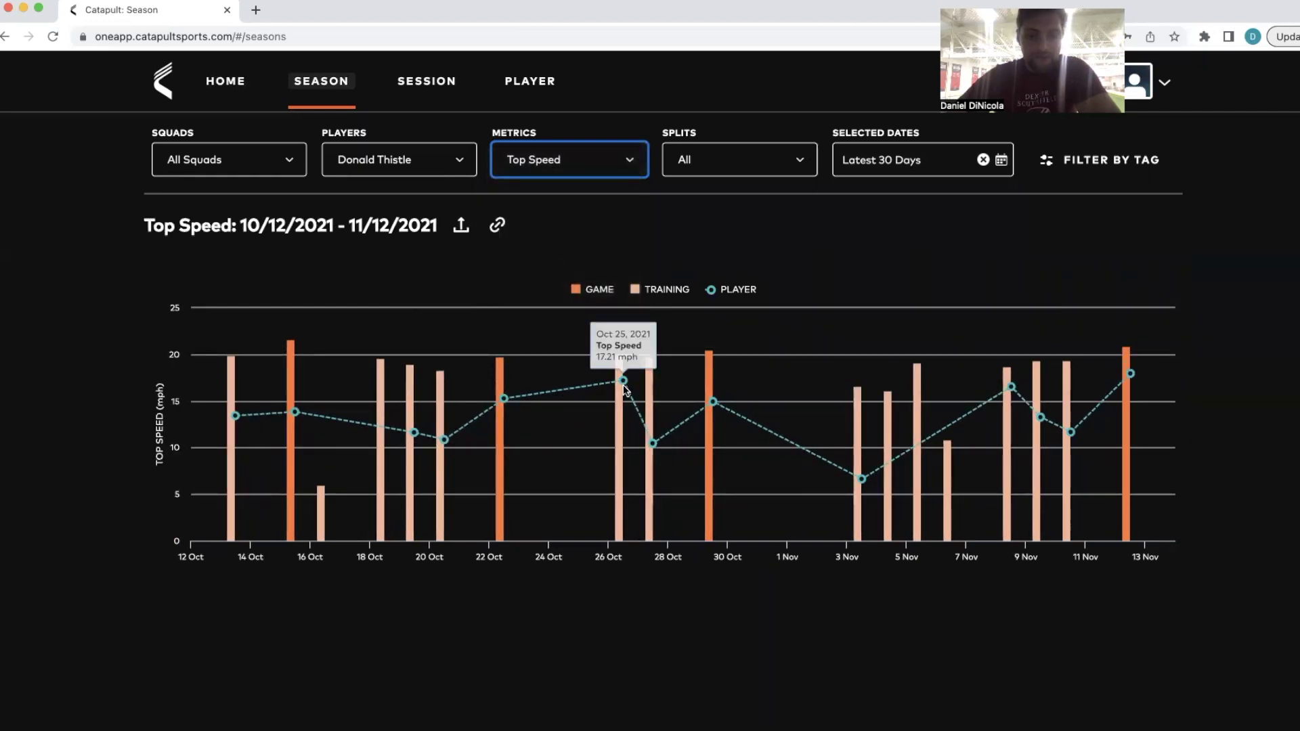
mouse_move(665, 449)
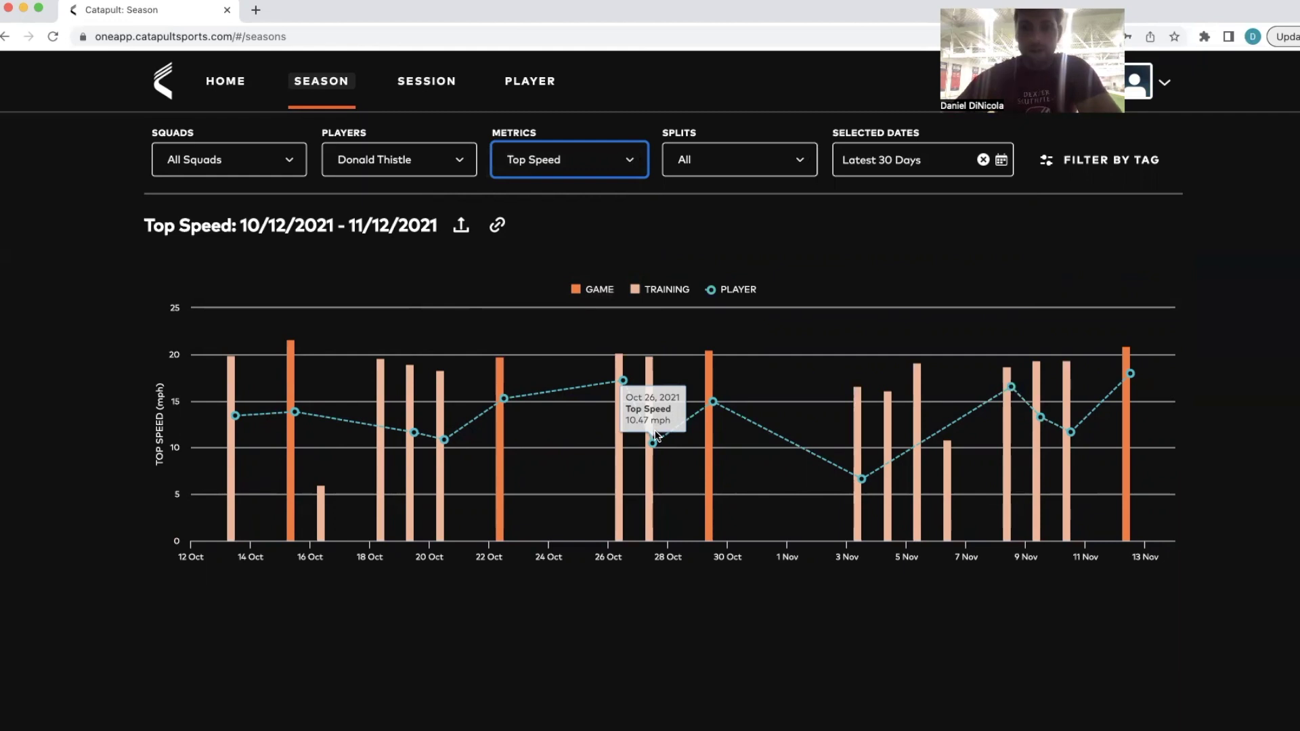
left_click(422, 83)
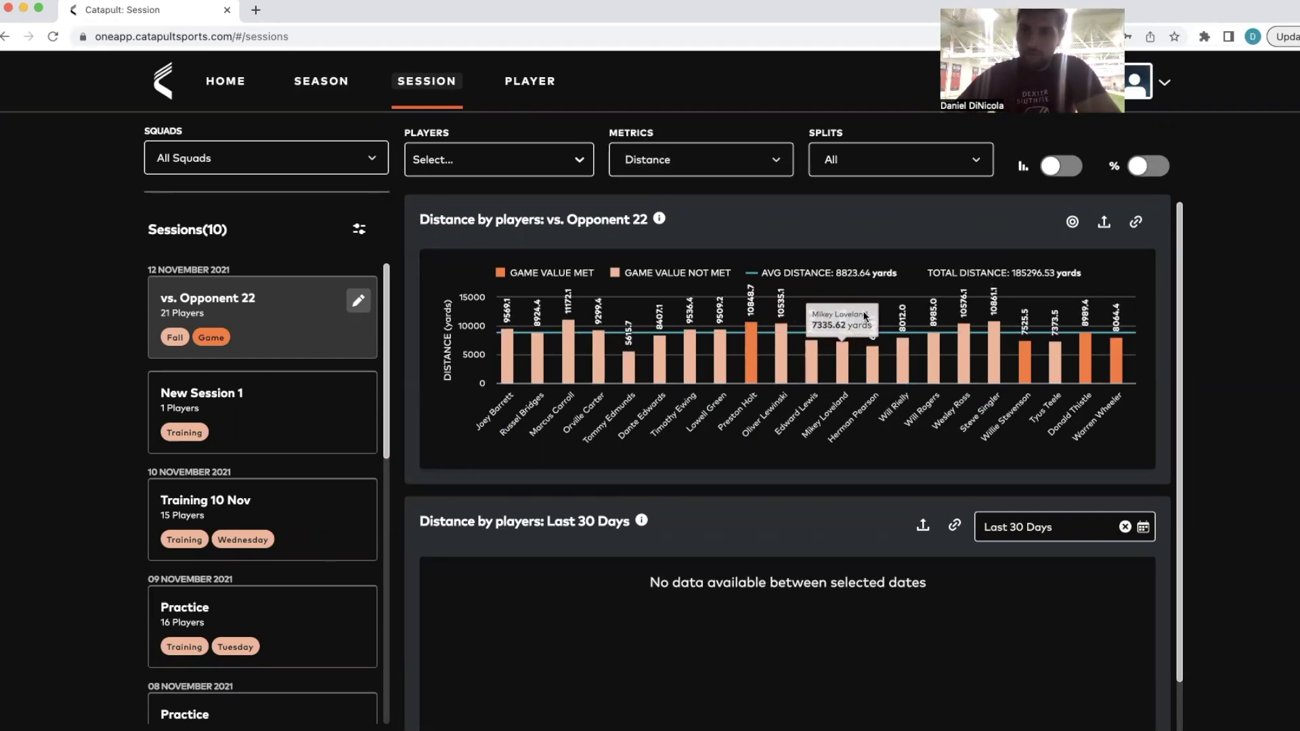
Sort the vs. Opponent 22 player bars highest to lowest and chart Top Speed, averaging 17.78 mph
left_click(1060, 173)
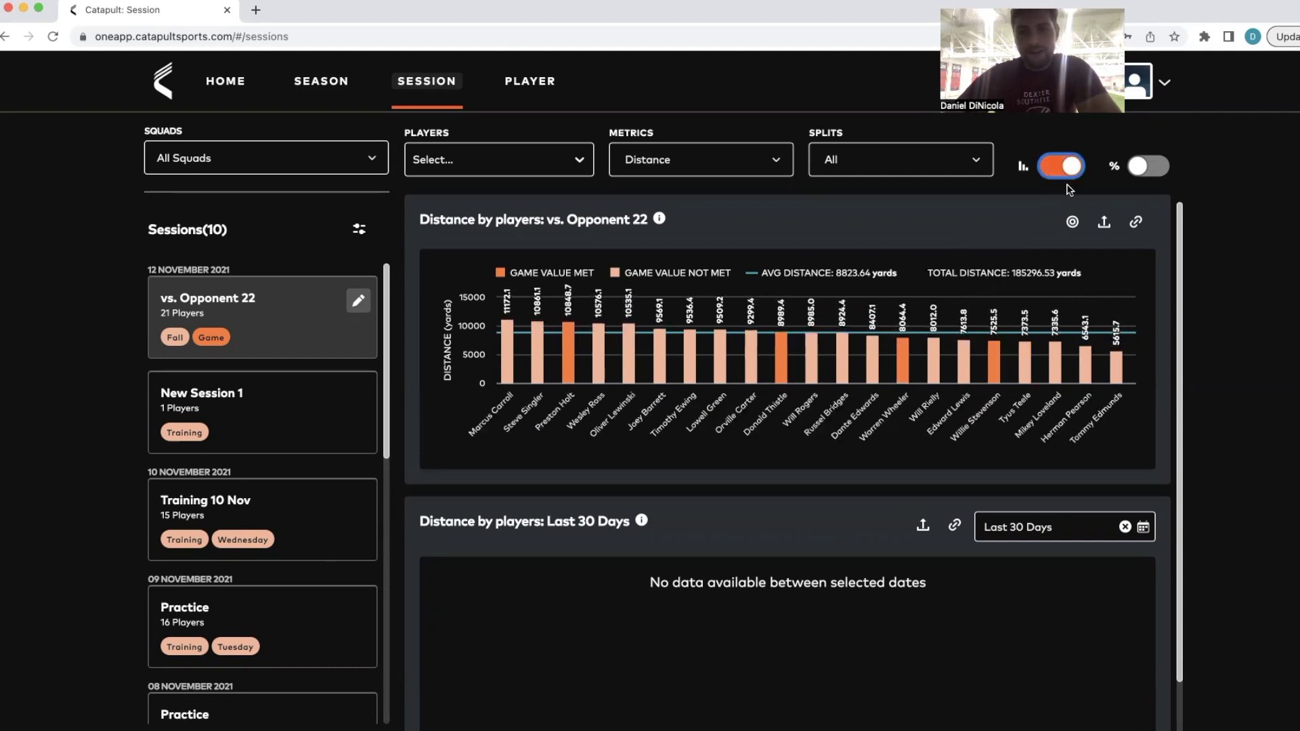
left_click(712, 161)
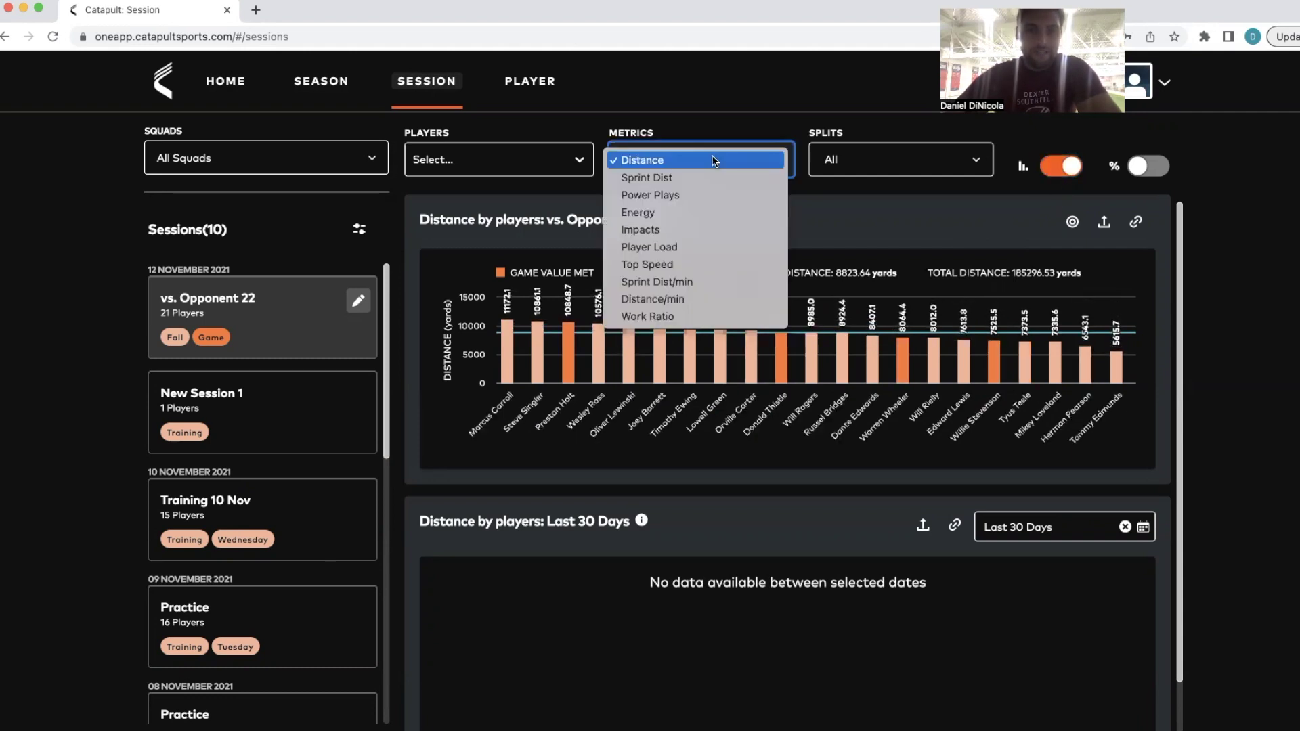
left_click(688, 264)
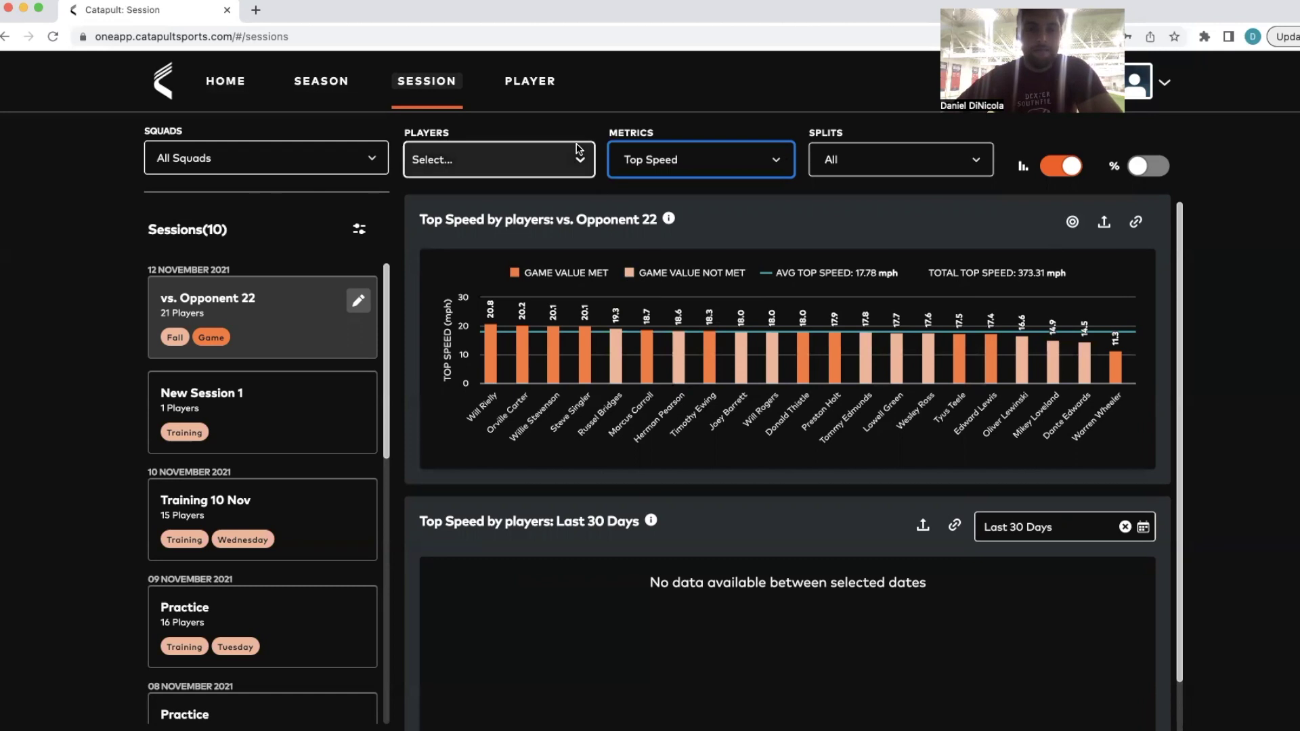
Load one player's vs. Opponent 22 dashboard in the Player report, showing 14.52 mph top speed
left_click(522, 86)
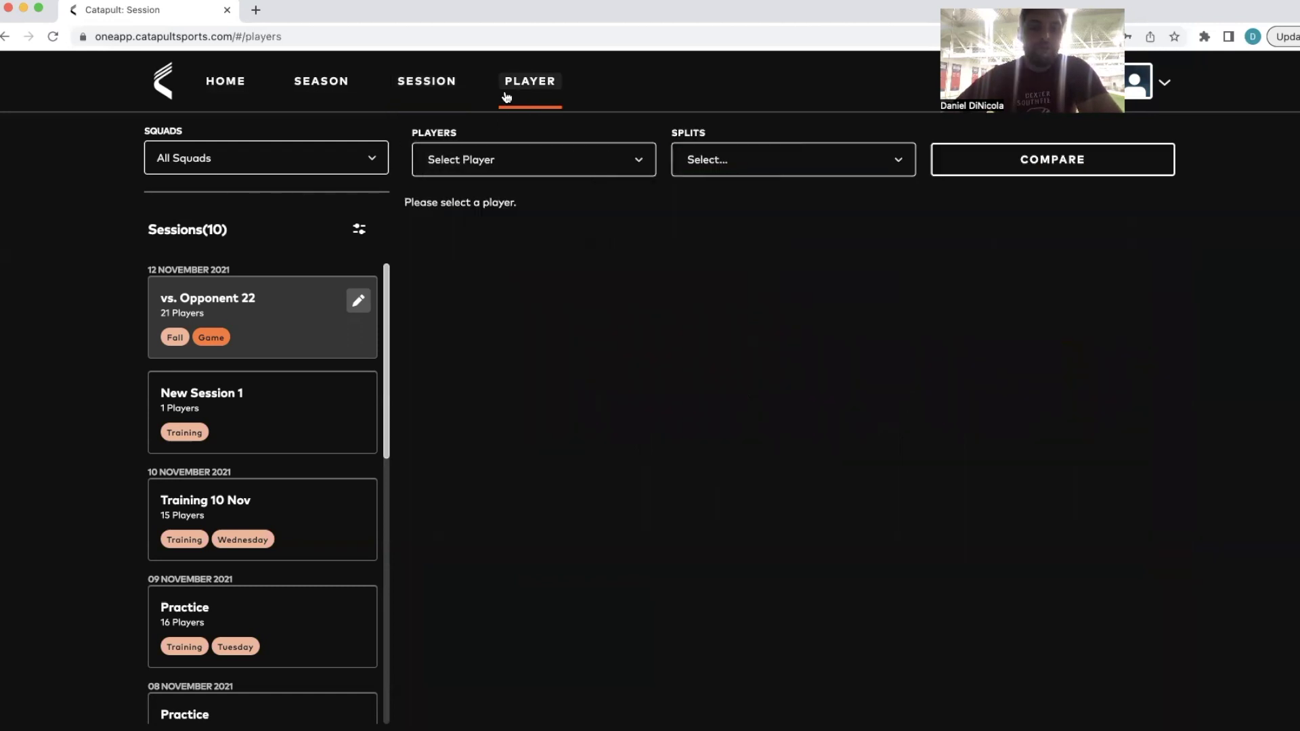
left_click(458, 166)
left_click(460, 178)
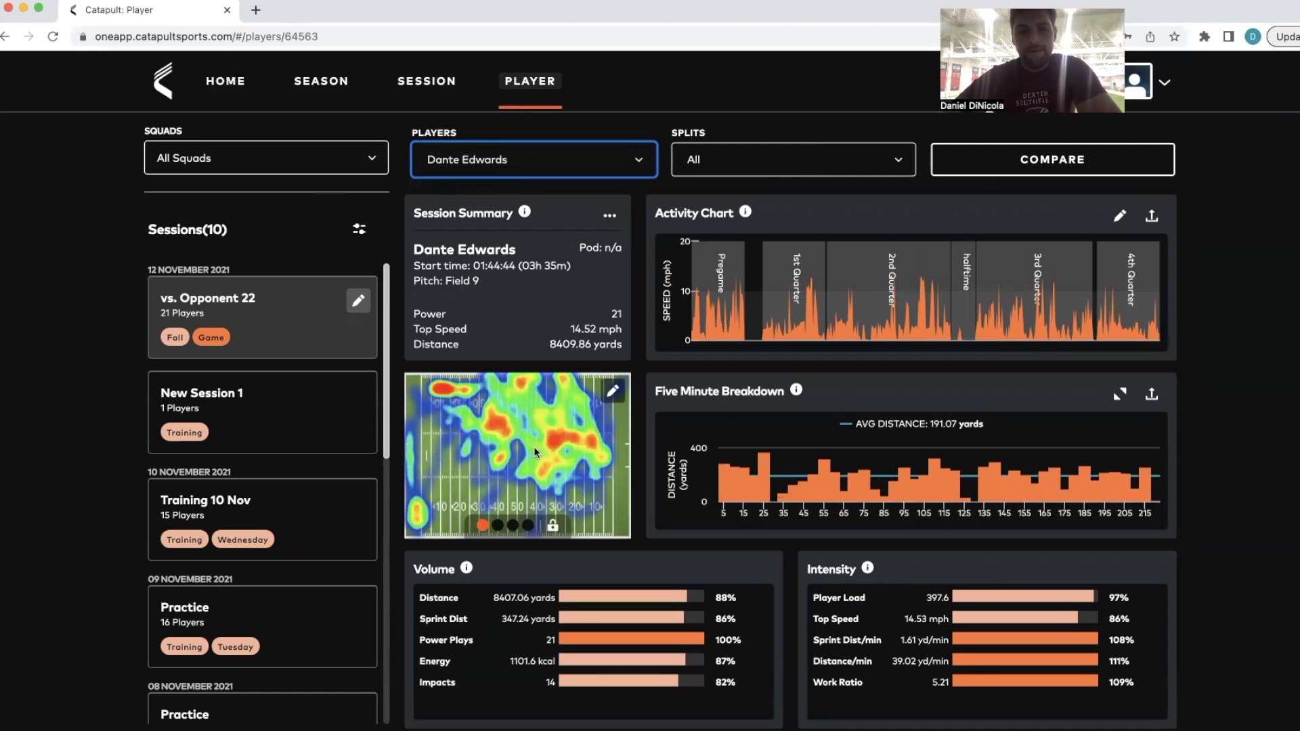
Chart the enlarged Five Minute Breakdown by Top Speed, averaging 8.17 mph
left_click(1117, 396)
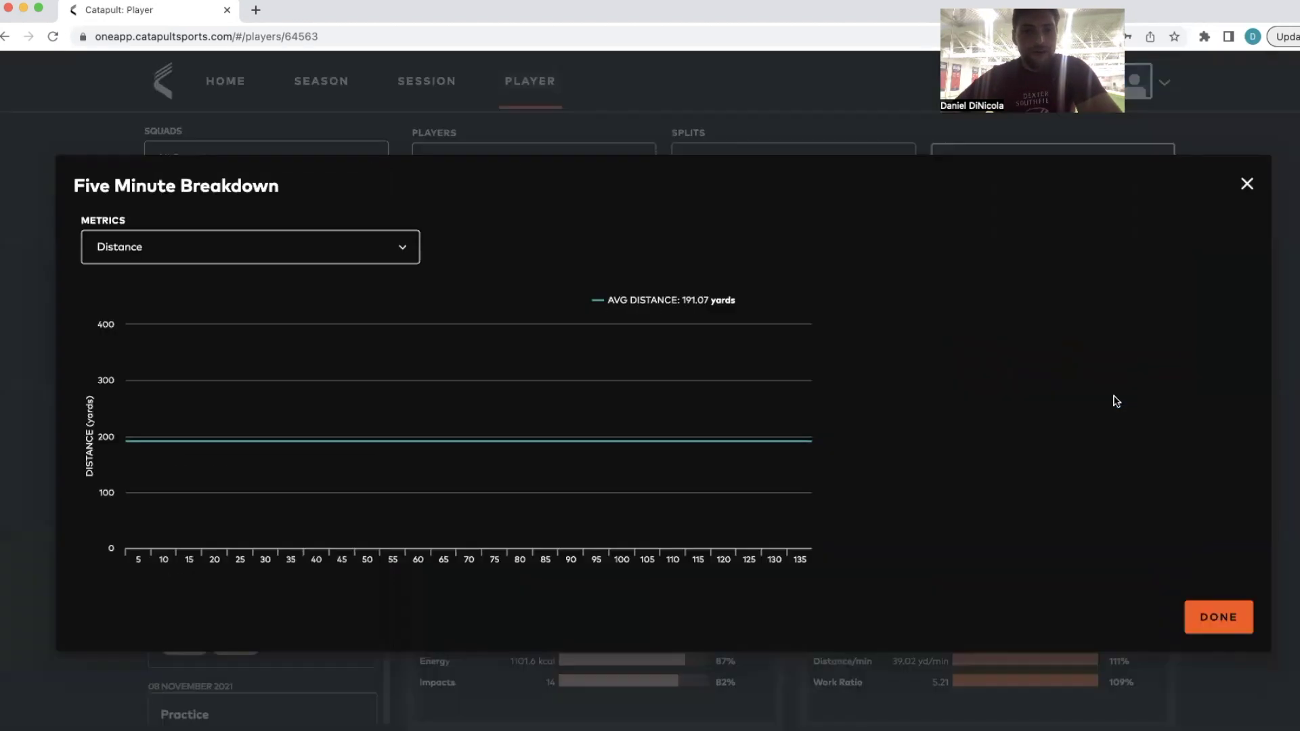
left_click(332, 248)
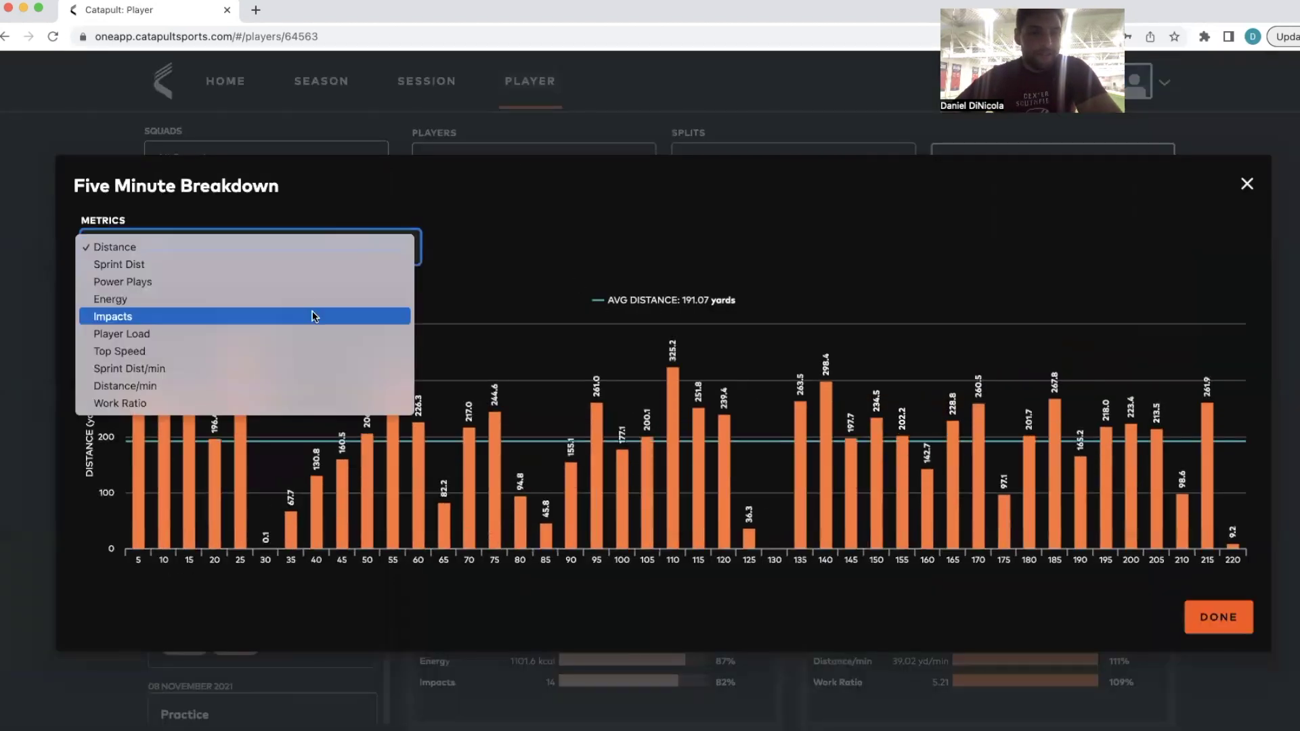
left_click(308, 350)
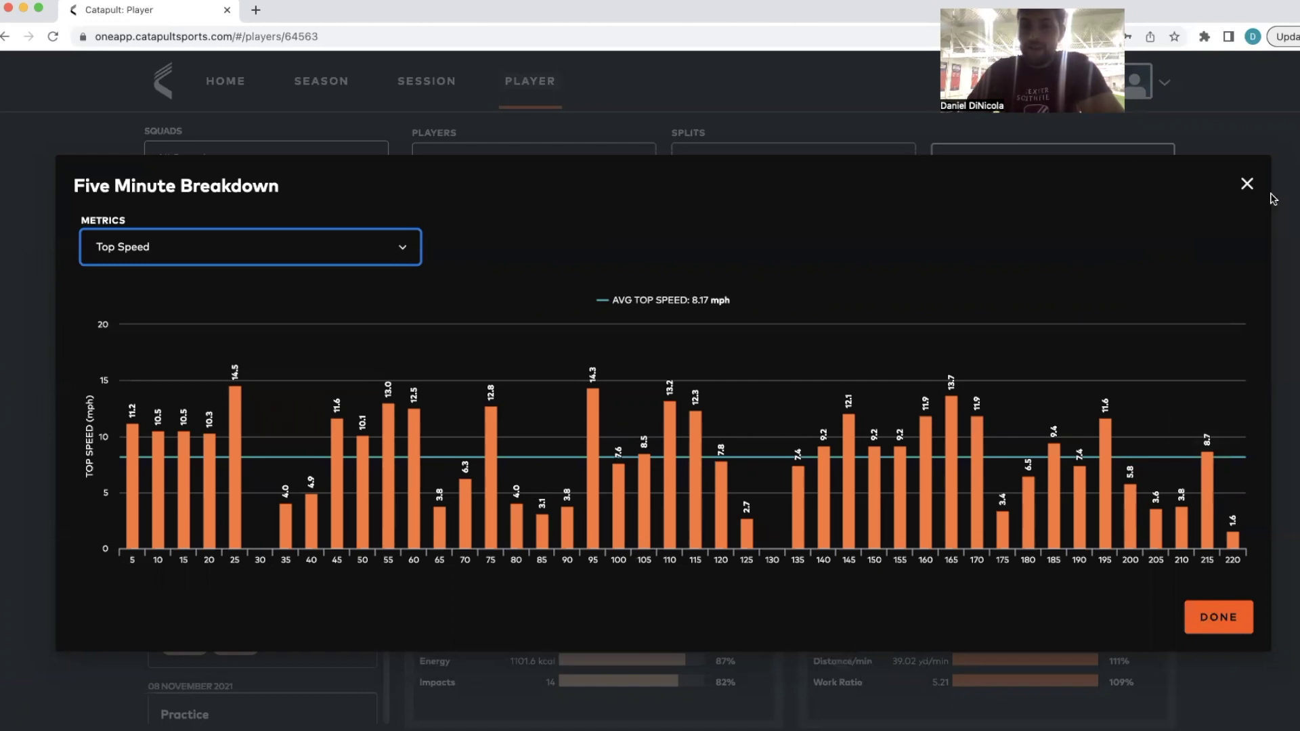
left_click(1246, 183)
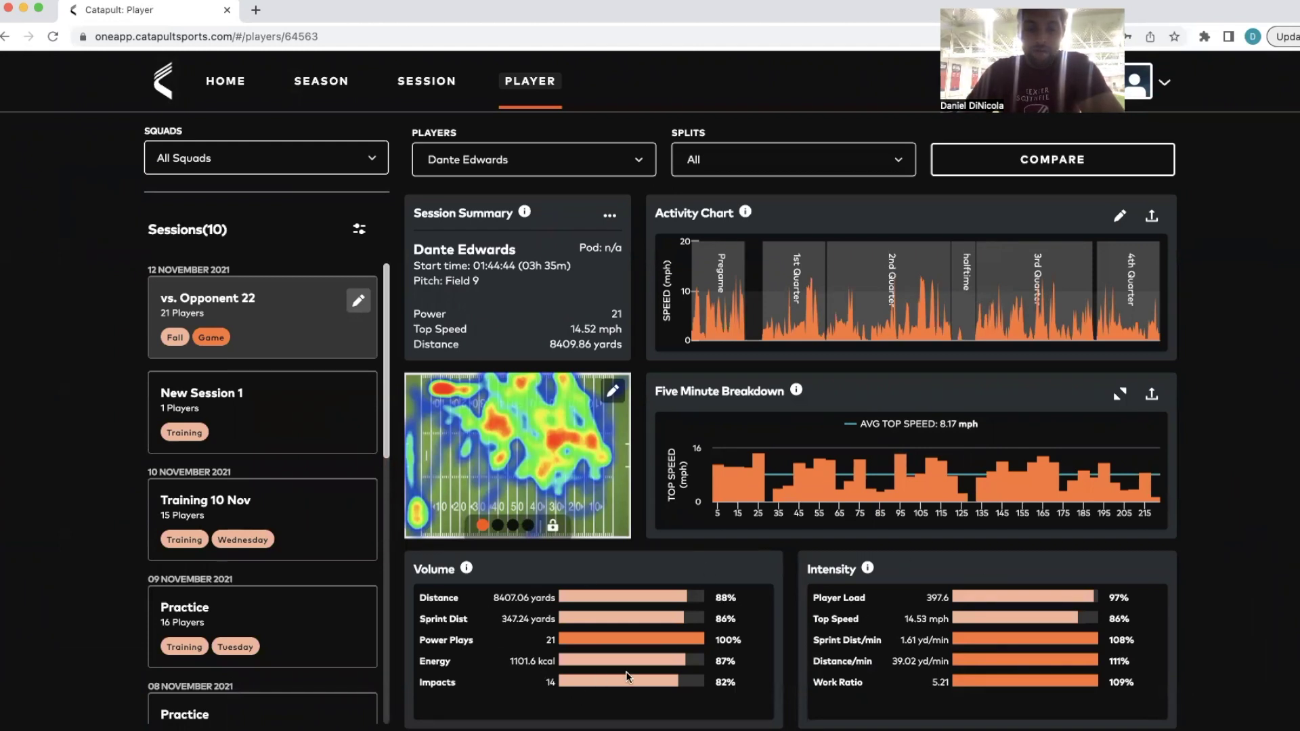
Open Compare Sessions and set the second panel to the vs. Opponent 21 session
left_click(987, 173)
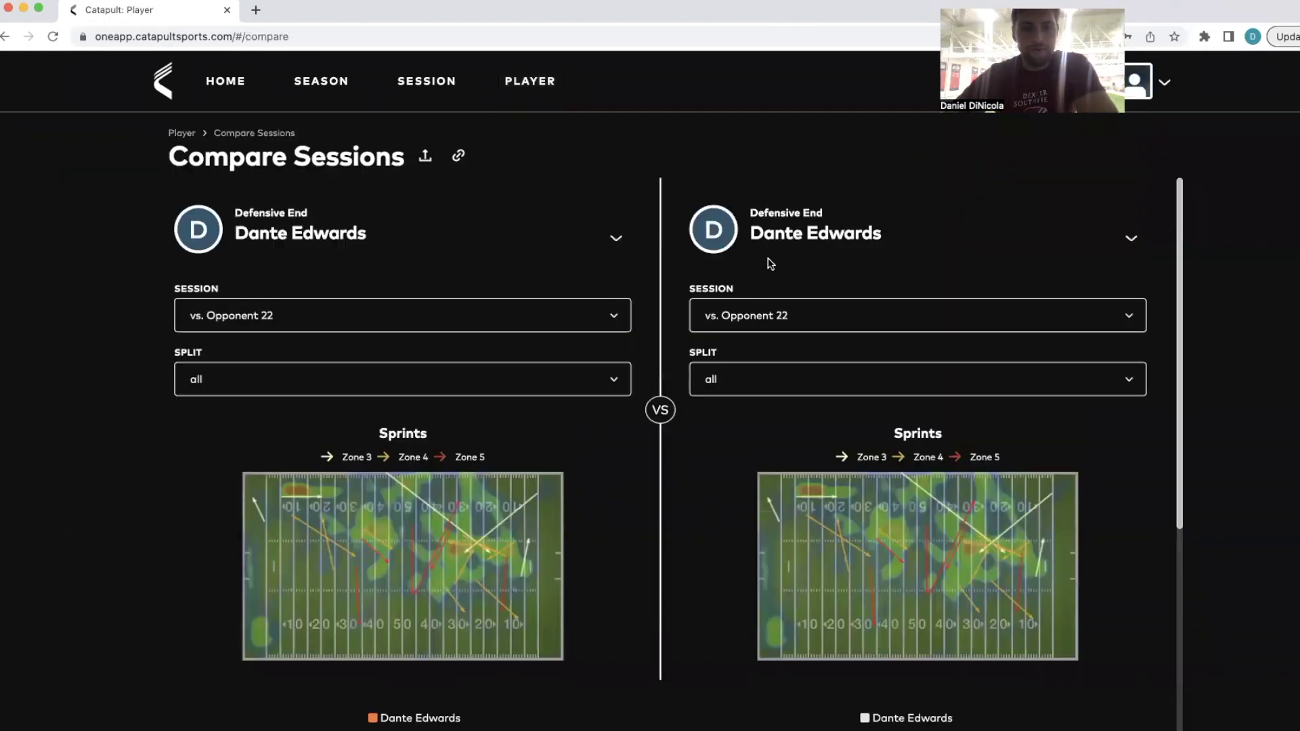
left_click(789, 316)
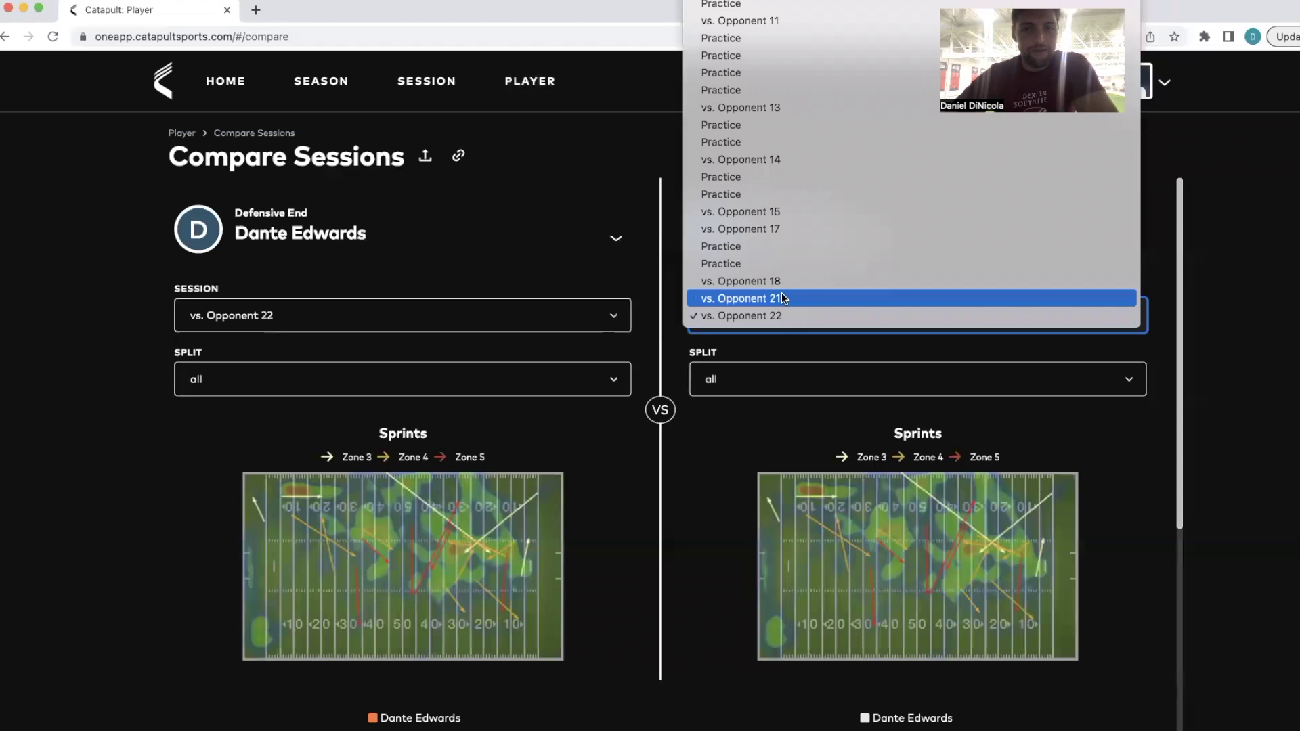
left_click(781, 295)
scroll(722, 435, "down", 3)
scroll(724, 425, "down", 3)
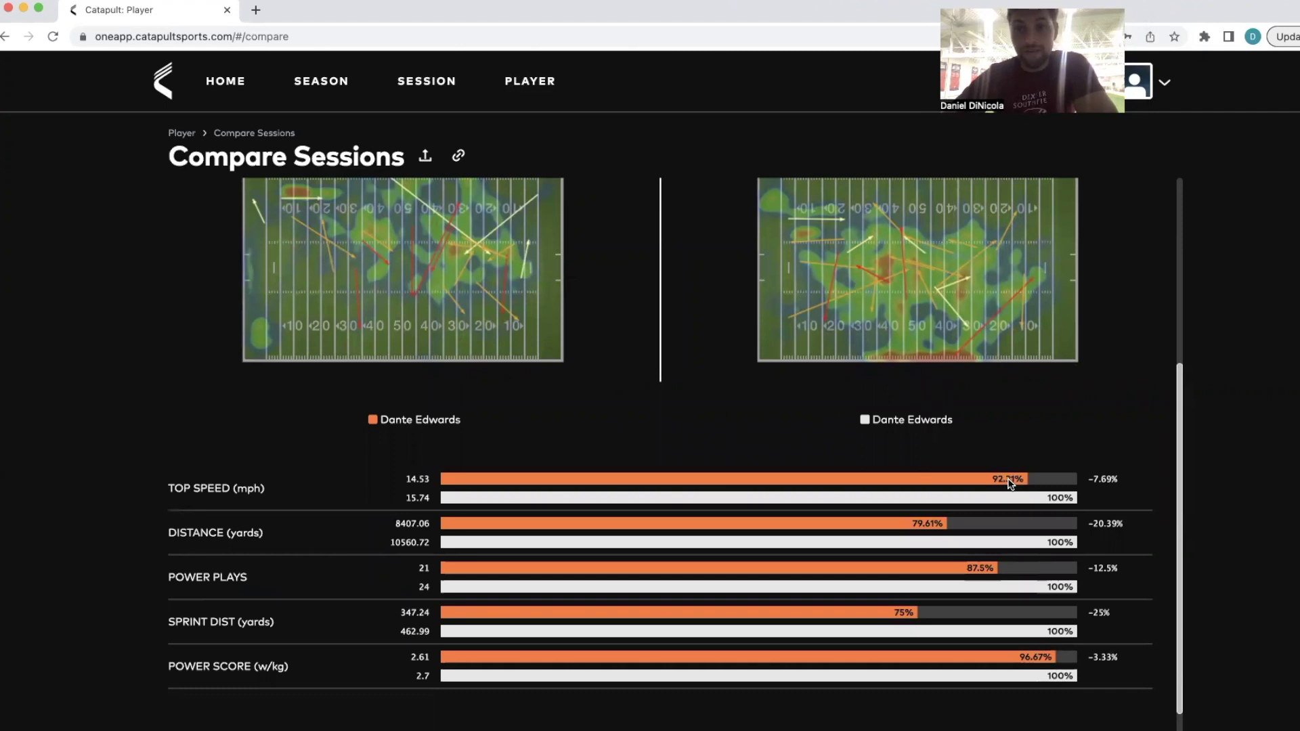
scroll(1009, 482, "up", 5)
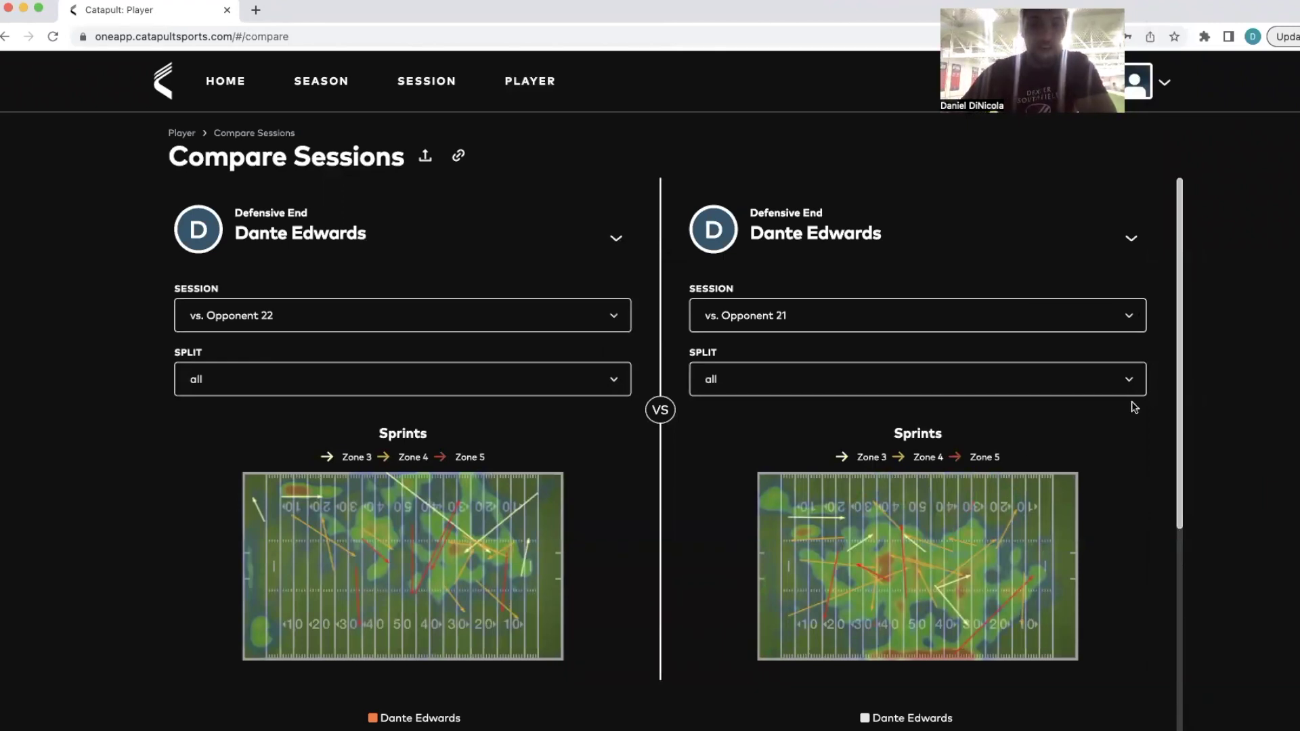
Put a cornerback in the second panel and review the compared stat bars
left_click(1129, 239)
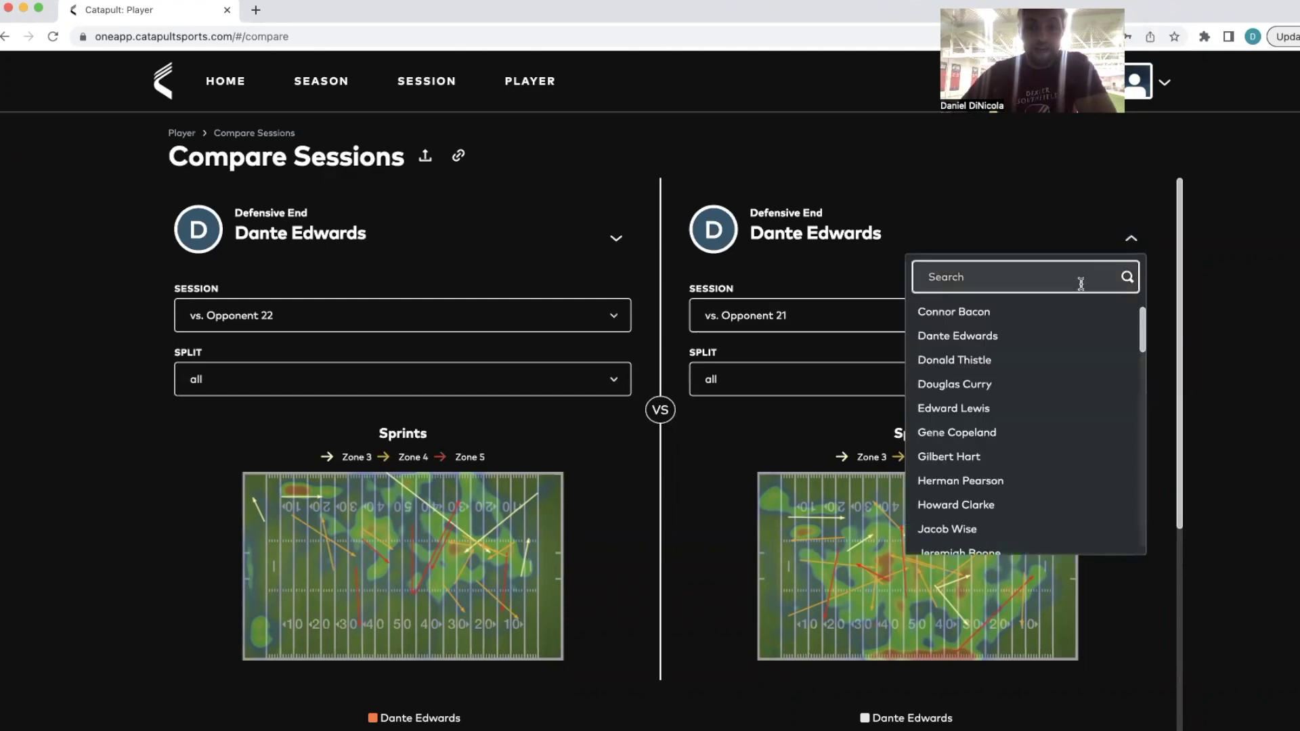
left_click(1066, 311)
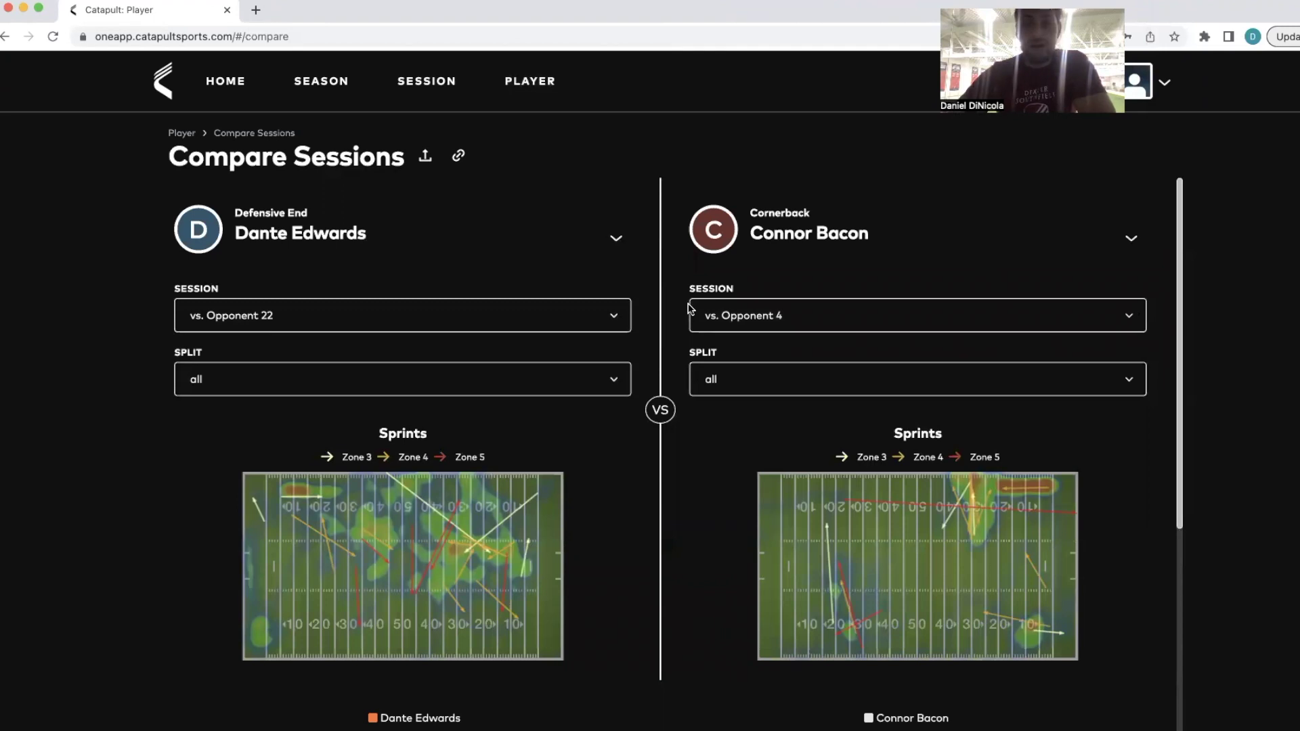
scroll(676, 485, "down", 5)
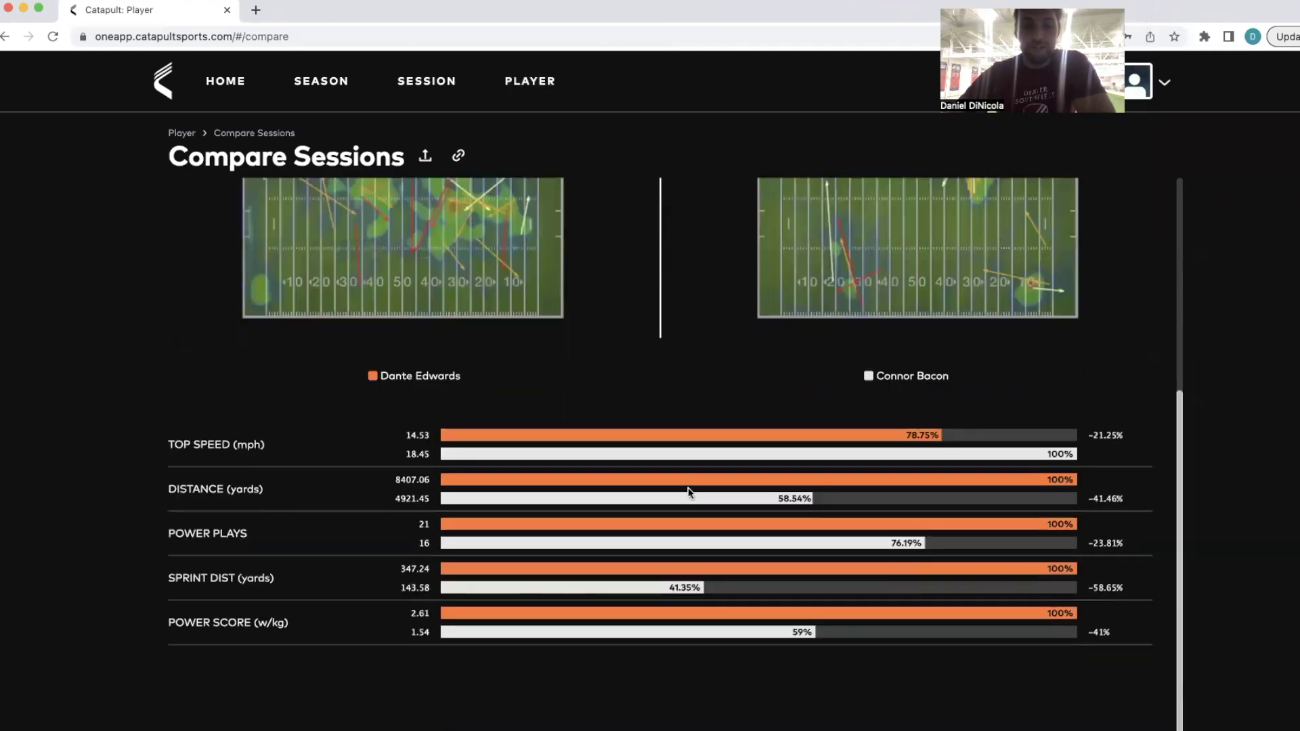